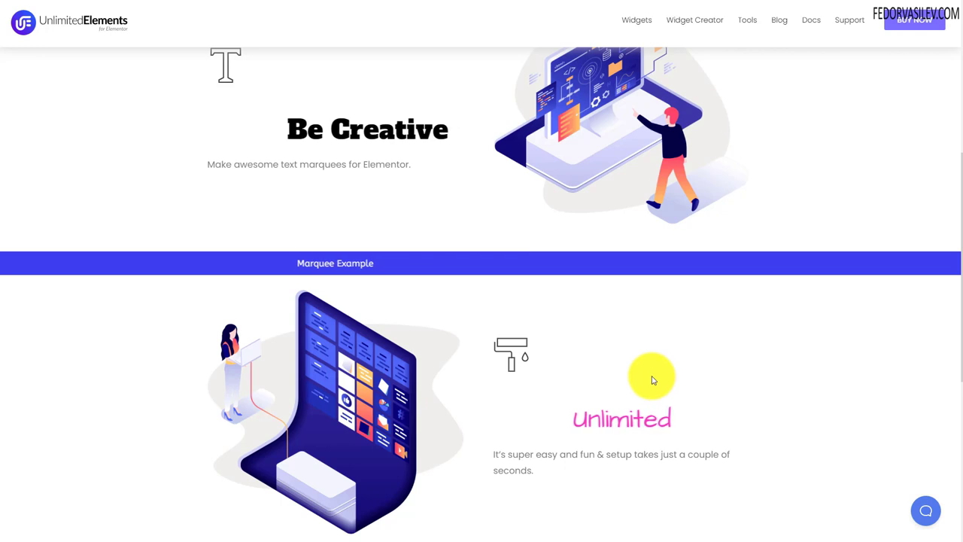
- Install the free Text Marquee Effect widget from the Typography category of the Unlimited Elements library
{"action": "scroll", "coordinate": [592, 376], "scroll_direction": "up", "scroll_amount": 3}
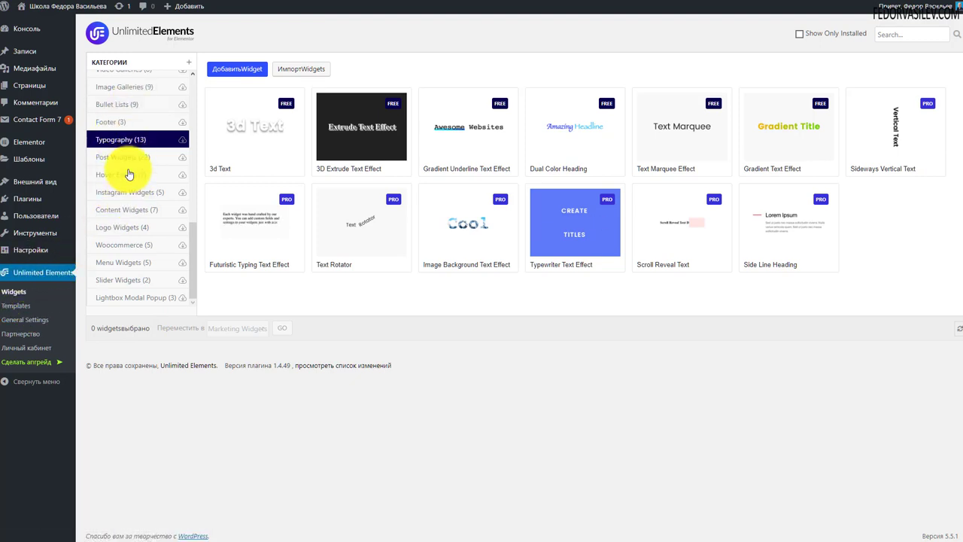
{"action": "left_click_drag", "start_coordinate": [194, 249], "coordinate": [199, 231]}
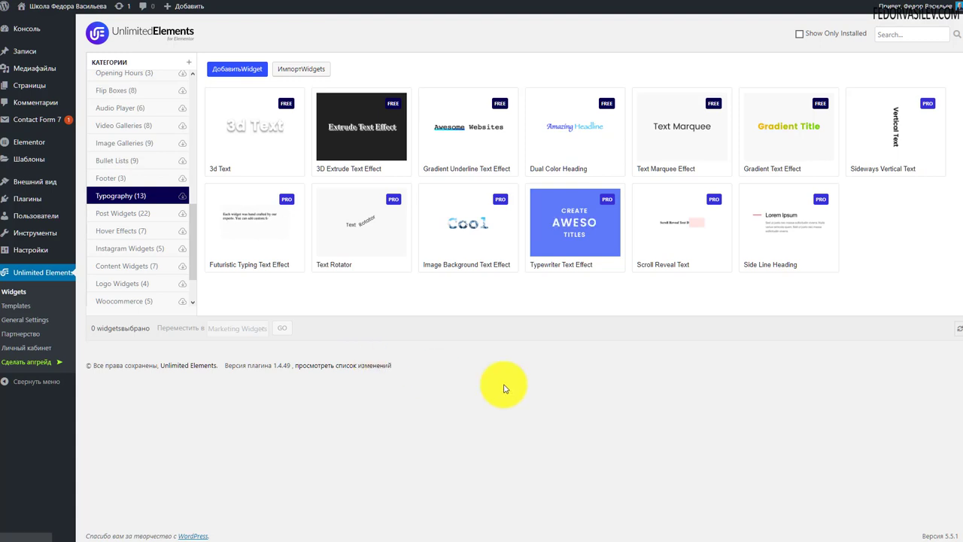
{"action": "mouse_move", "coordinate": [651, 146]}
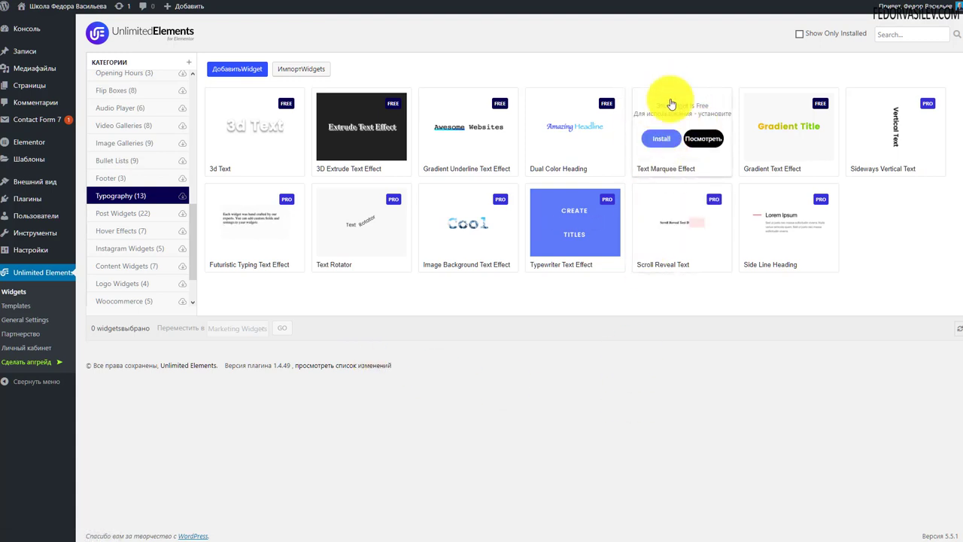
{"action": "left_click", "coordinate": [659, 142]}
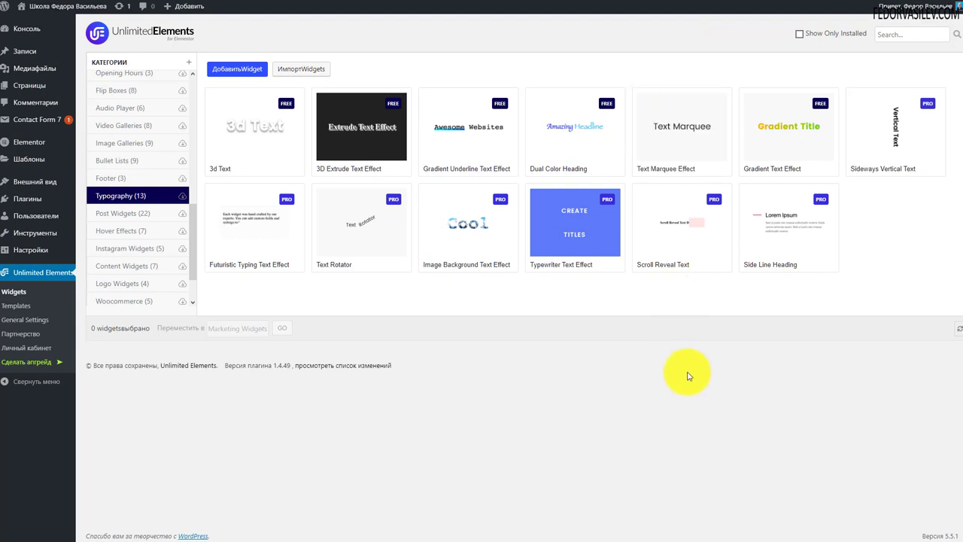
- Insert a Text Marquee Effect widget above the free-delivery offer text in the hero section and set its text to the school's name
{"action": "mouse_move", "coordinate": [34, 87]}
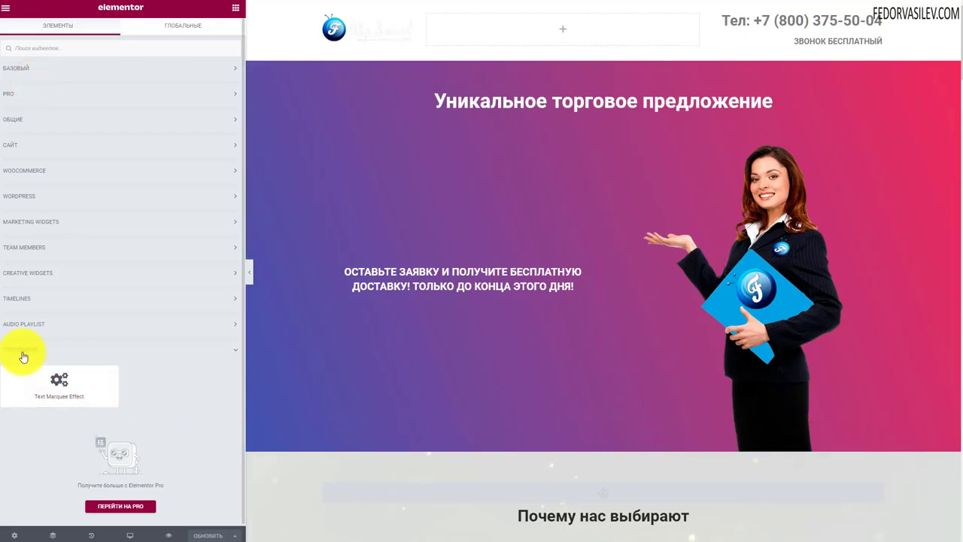
{"action": "left_click", "coordinate": [24, 354]}
{"action": "left_click", "coordinate": [16, 349]}
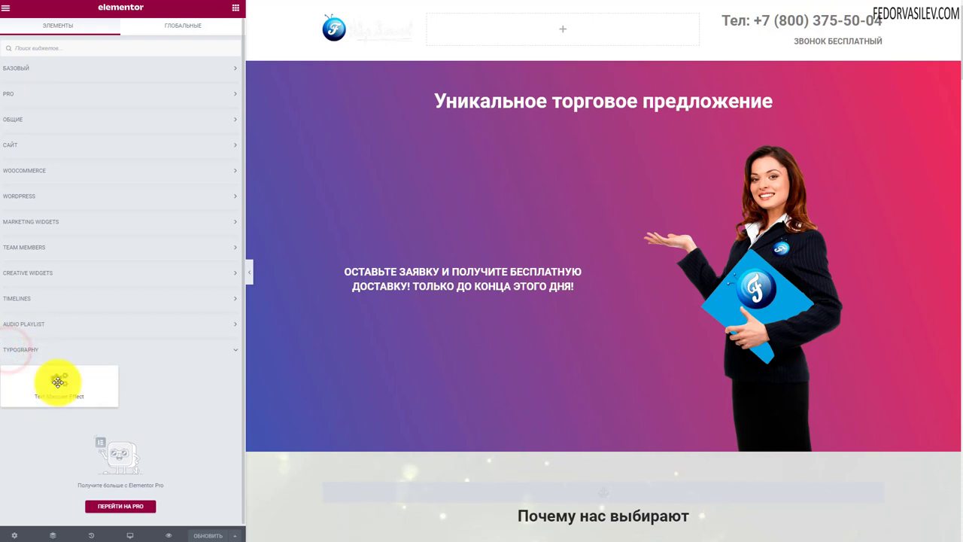
{"action": "left_click_drag", "start_coordinate": [82, 379], "coordinate": [344, 283]}
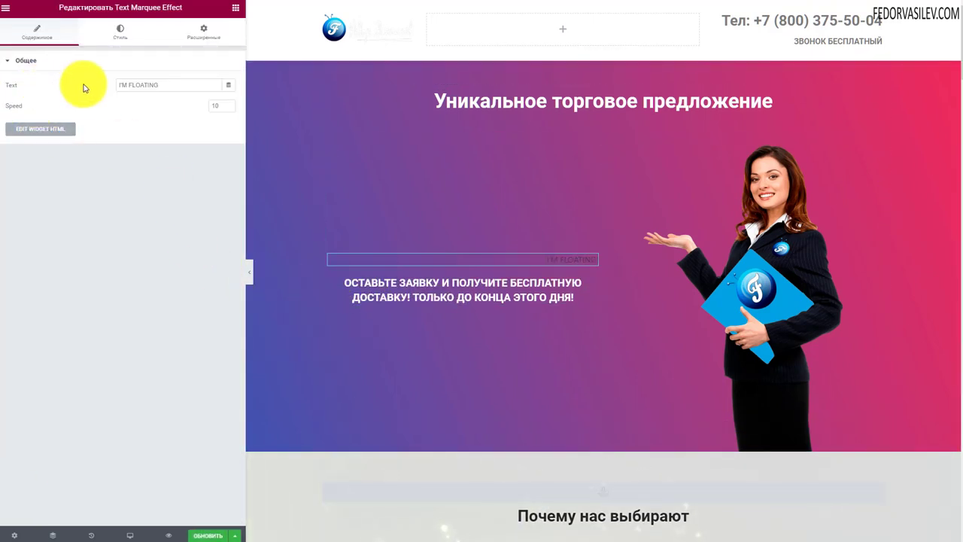
{"action": "left_click_drag", "start_coordinate": [172, 84], "coordinate": [55, 85]}
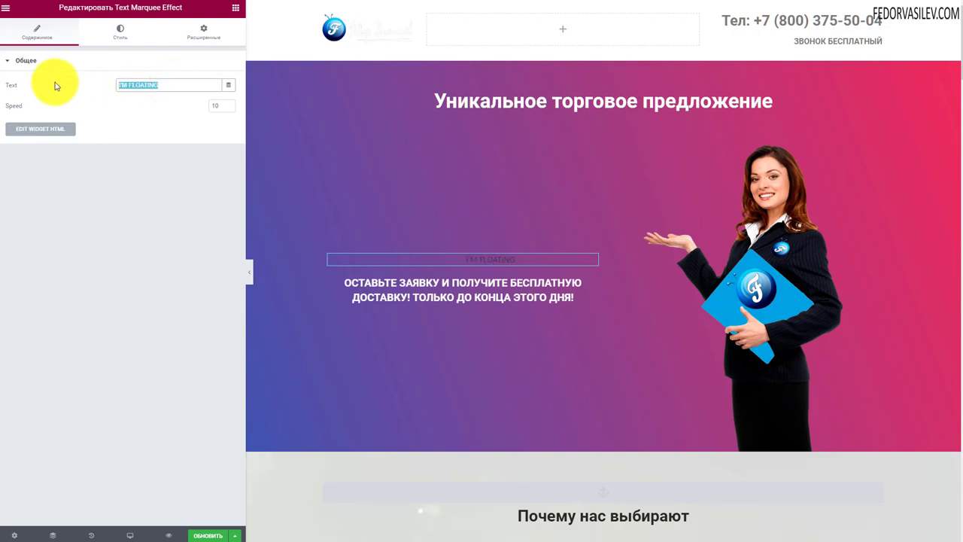
{"action": "type", "text": "Школа Федора Васильева"}
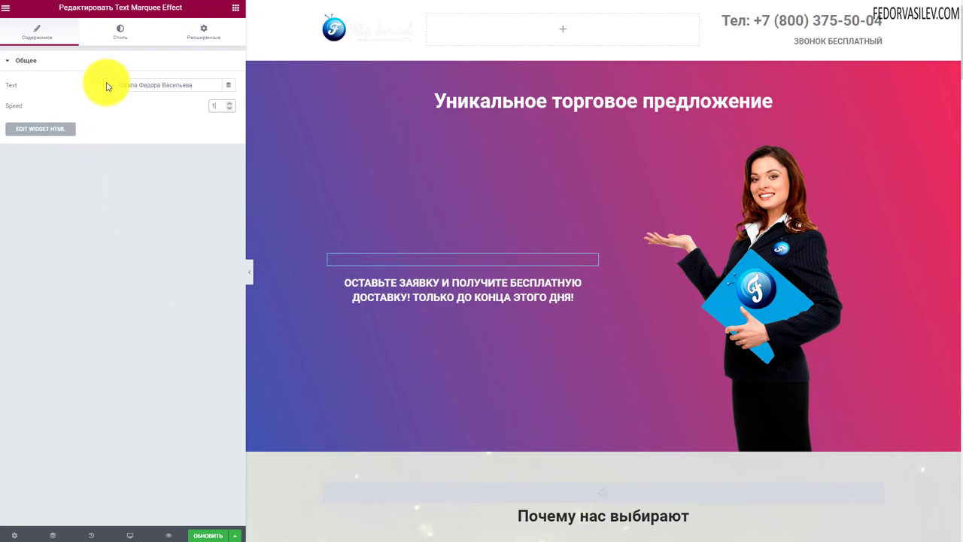
- Enable custom text styles for the marquee and set its font size to 30 px
{"action": "left_click", "coordinate": [120, 30]}
{"action": "left_click", "coordinate": [223, 82]}
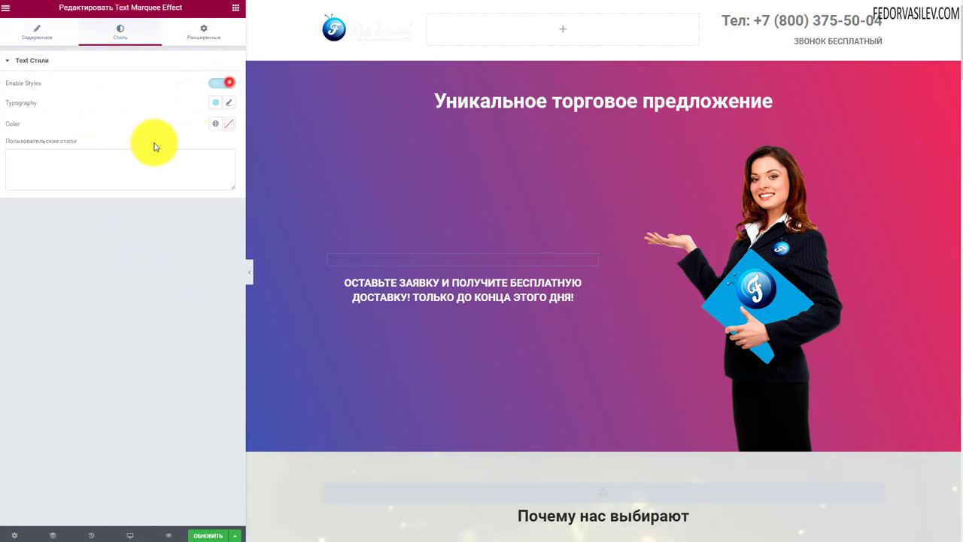
{"action": "left_click", "coordinate": [230, 104]}
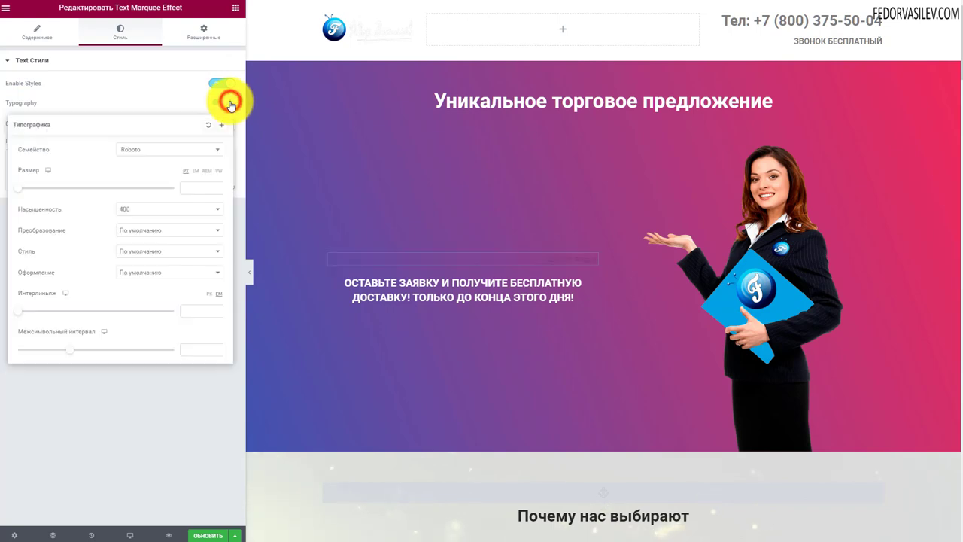
{"action": "left_click", "coordinate": [34, 192]}
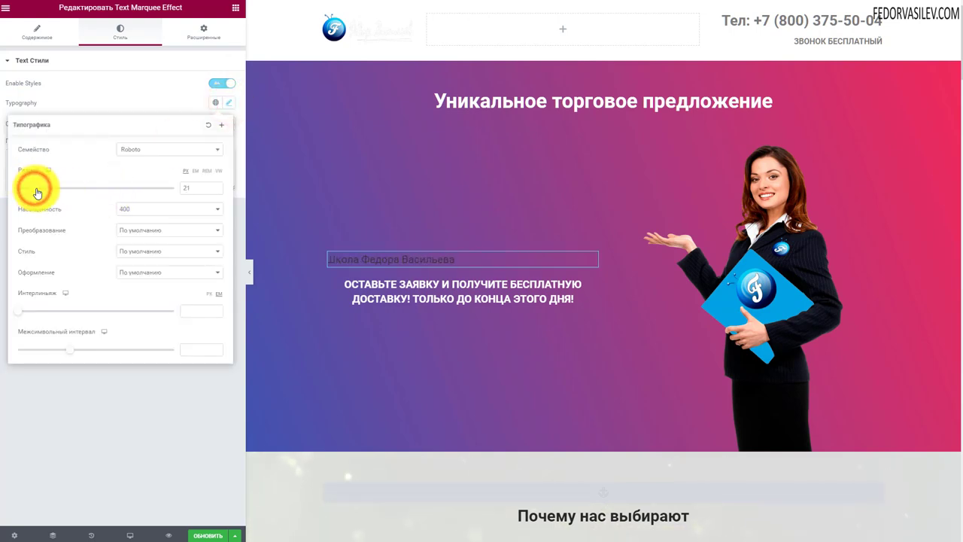
{"action": "left_click_drag", "start_coordinate": [37, 192], "coordinate": [41, 191]}
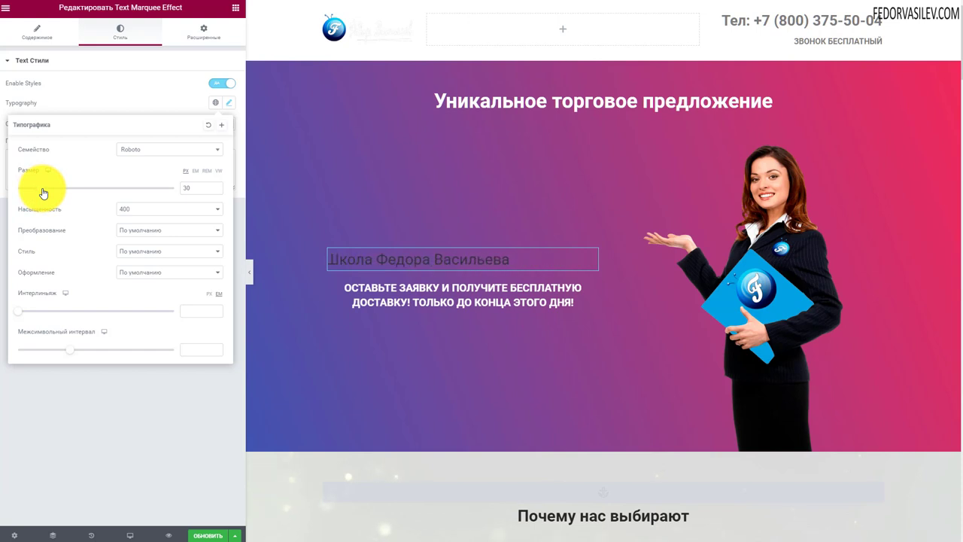
{"action": "left_click", "coordinate": [140, 91]}
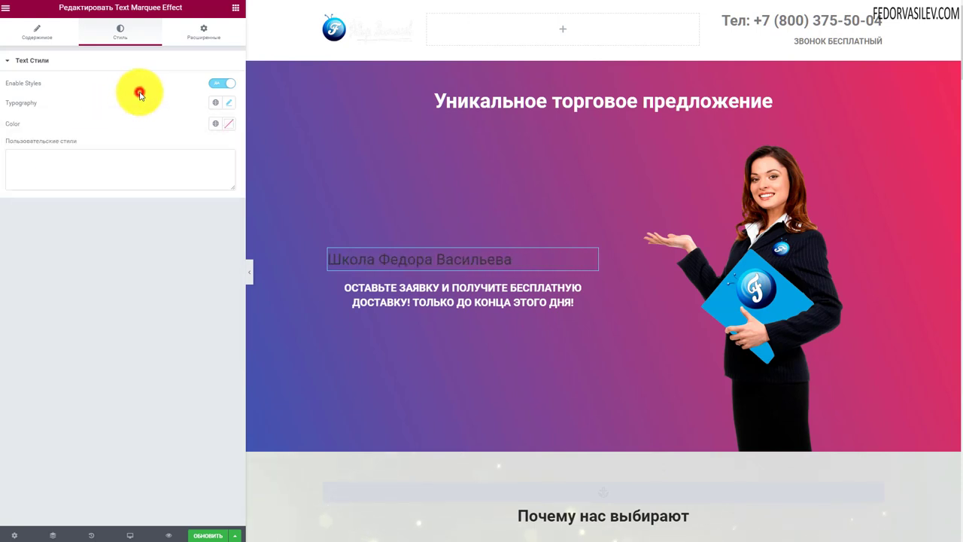
- Set the marquee text color to white (#FFFFFF)
{"action": "left_click", "coordinate": [227, 124]}
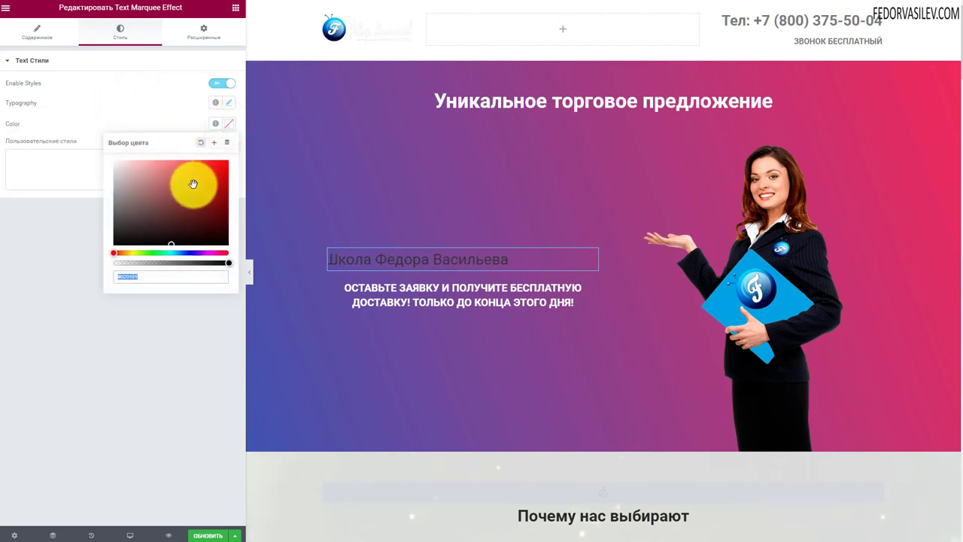
{"action": "left_click_drag", "start_coordinate": [152, 185], "coordinate": [68, 149]}
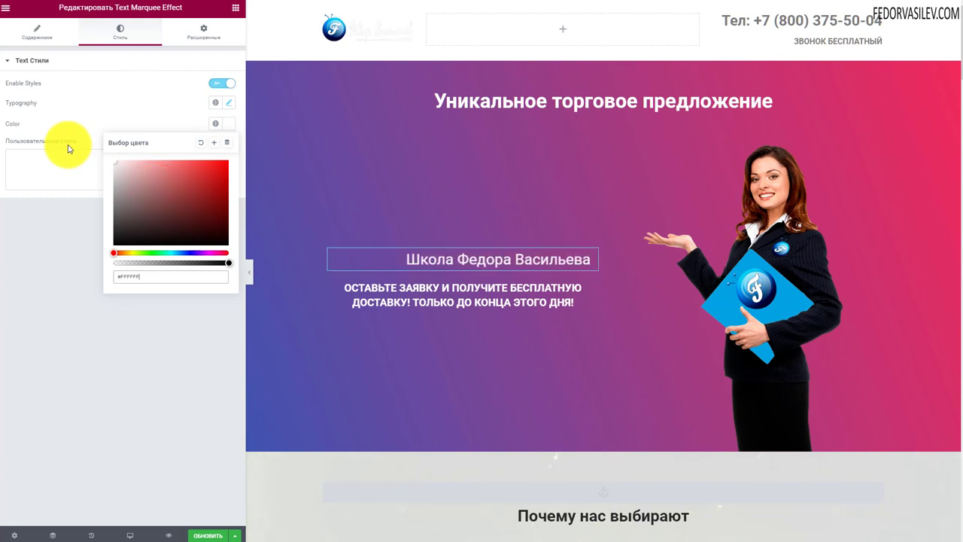
{"action": "left_click", "coordinate": [37, 31]}
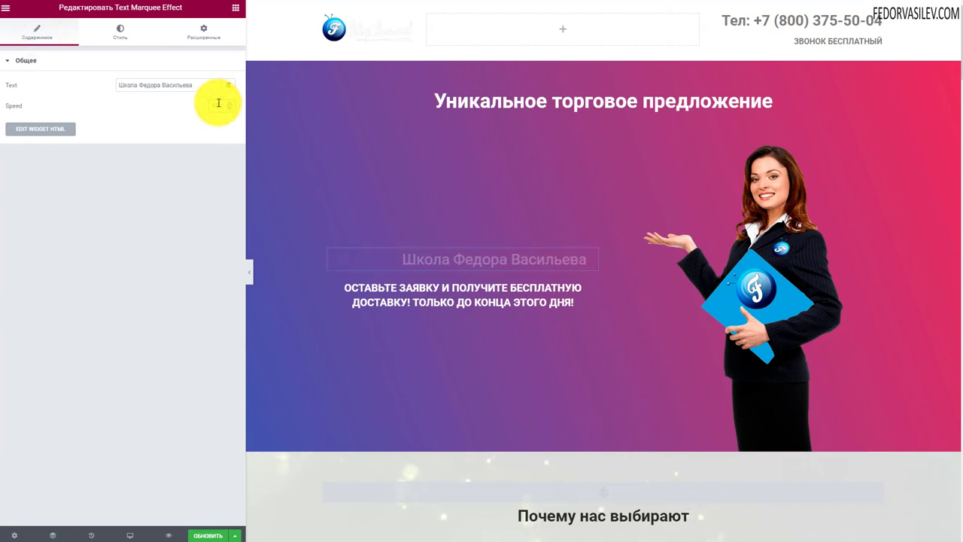
{"action": "left_click", "coordinate": [175, 129]}
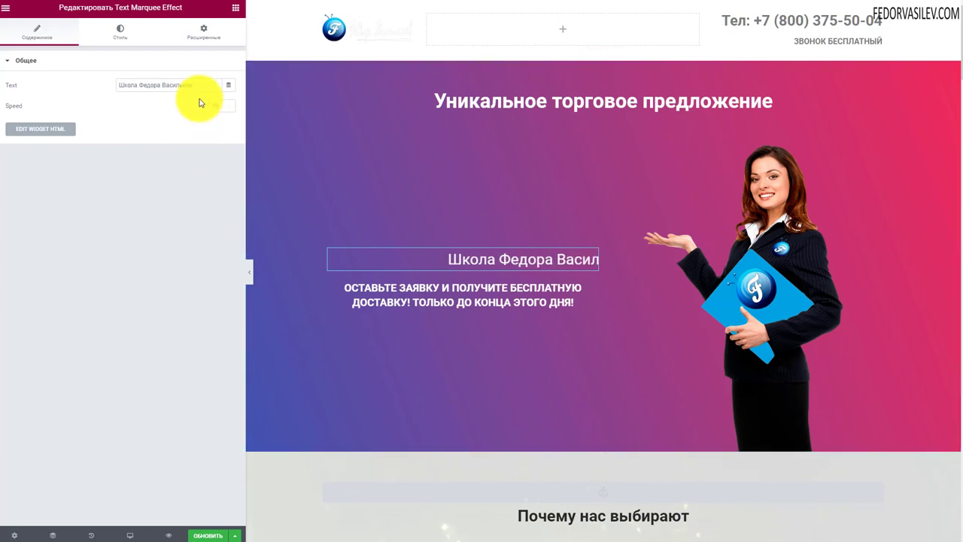
- Set the marquee text's font weight to Bold
{"action": "left_click", "coordinate": [121, 32]}
{"action": "left_click", "coordinate": [229, 103]}
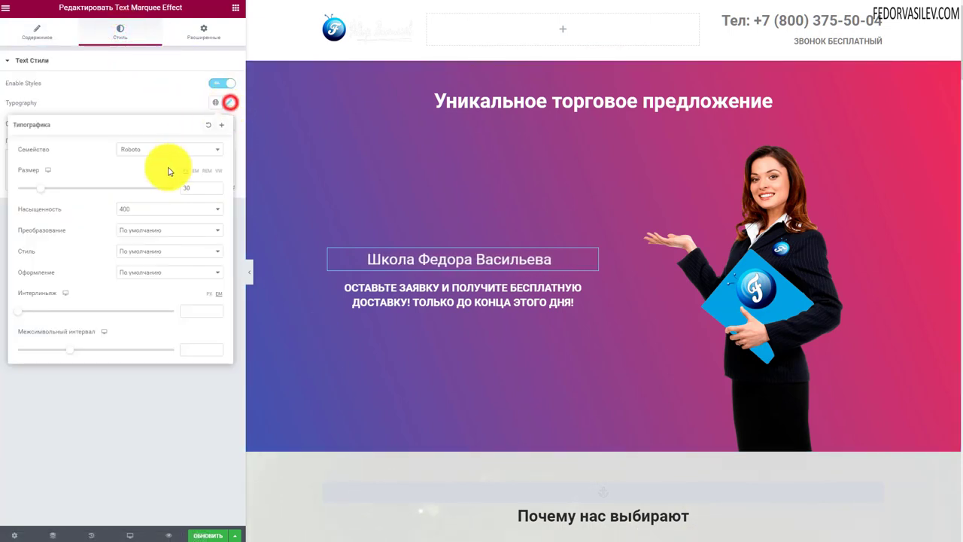
{"action": "left_click", "coordinate": [136, 211]}
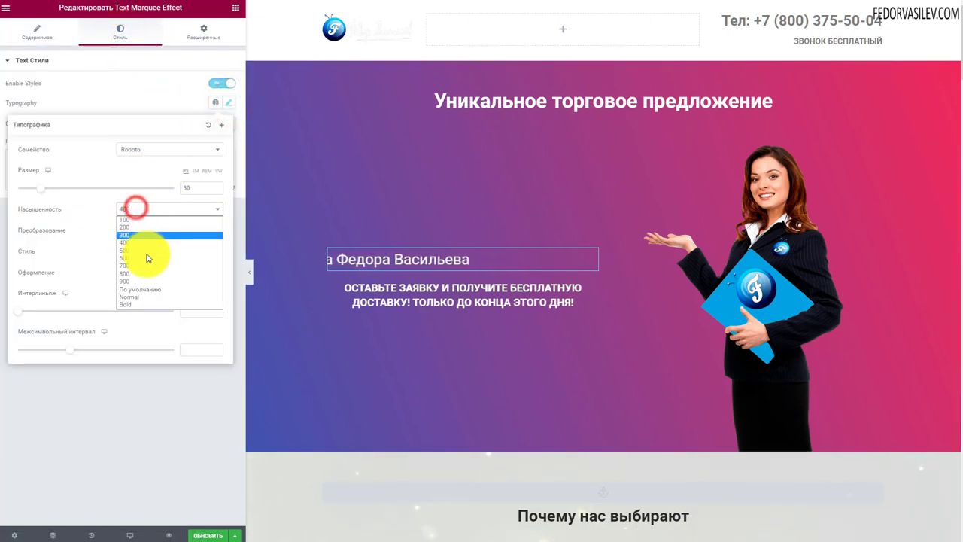
{"action": "left_click", "coordinate": [143, 307]}
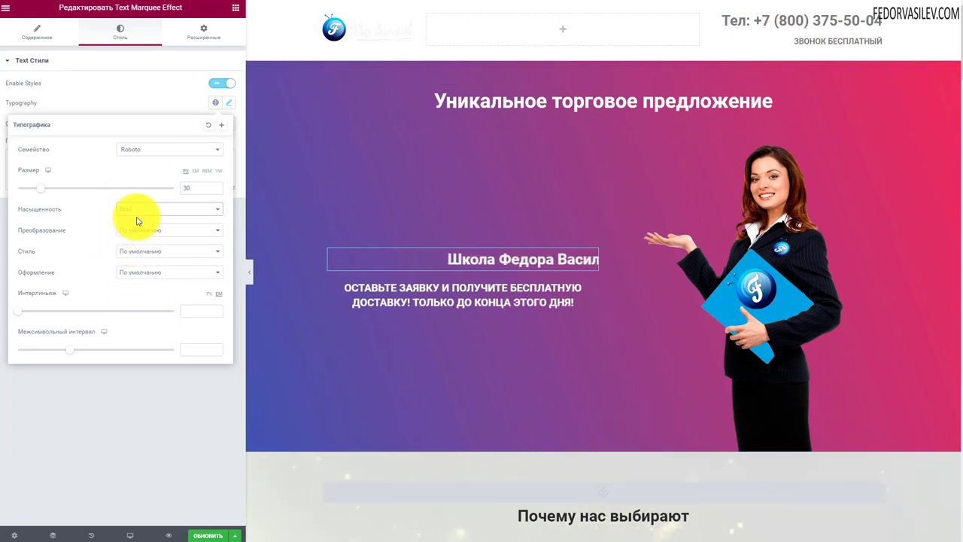
{"action": "left_click", "coordinate": [748, 466]}
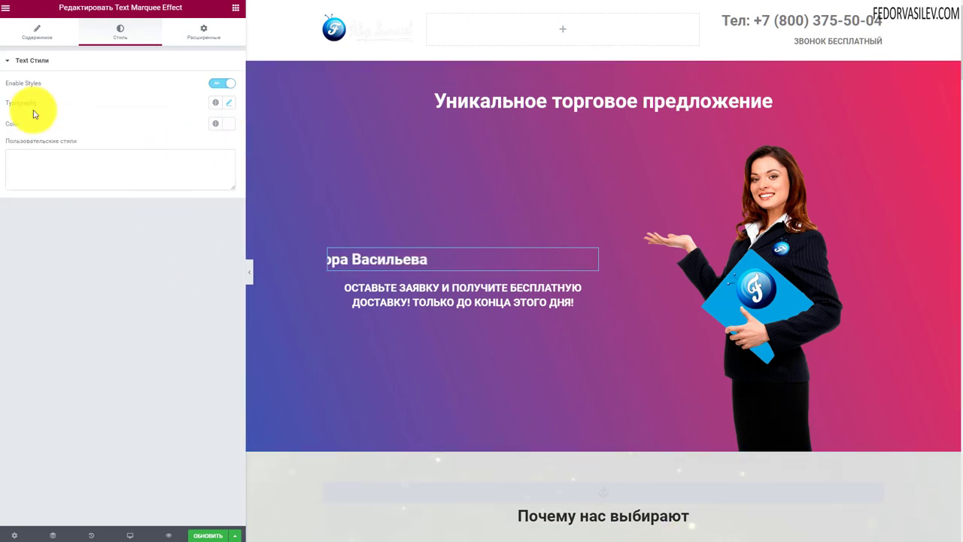
- Check the marquee in the tablet view and set its mobile font size to 20 px
{"action": "left_click", "coordinate": [229, 102]}
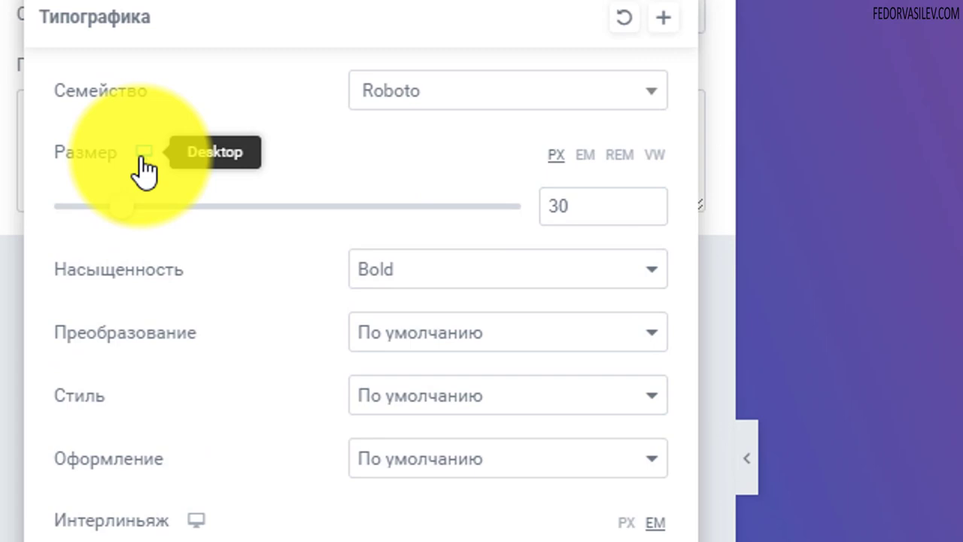
{"action": "left_click", "coordinate": [142, 156]}
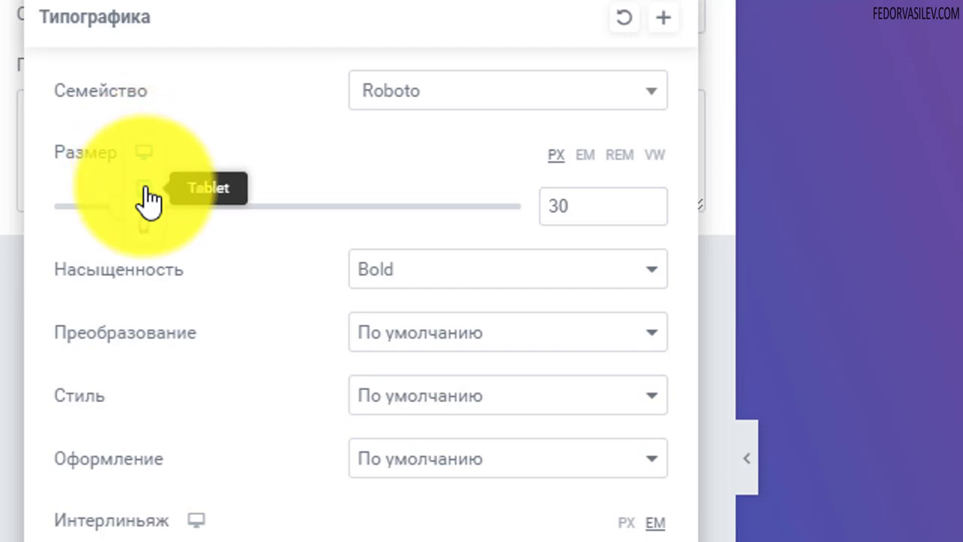
{"action": "left_click", "coordinate": [136, 149]}
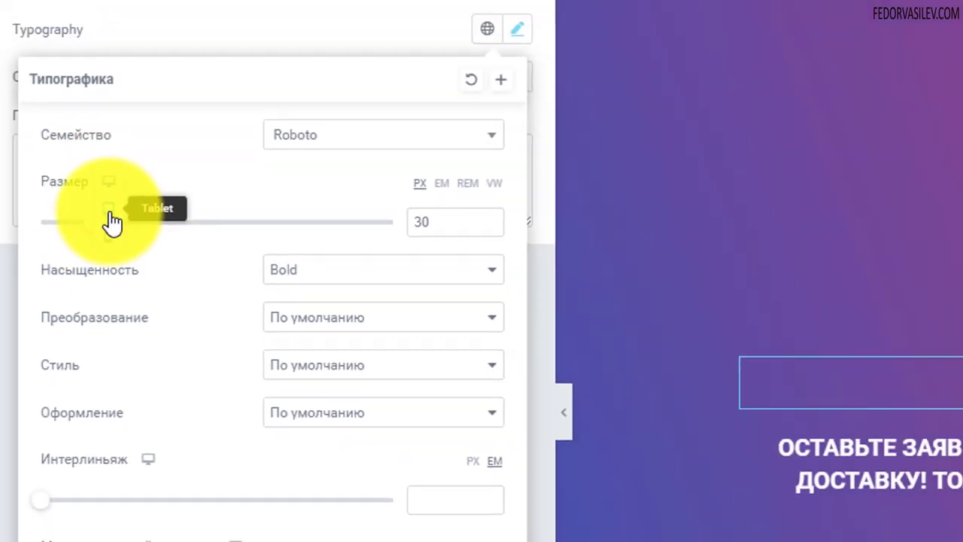
{"action": "left_click", "coordinate": [140, 215]}
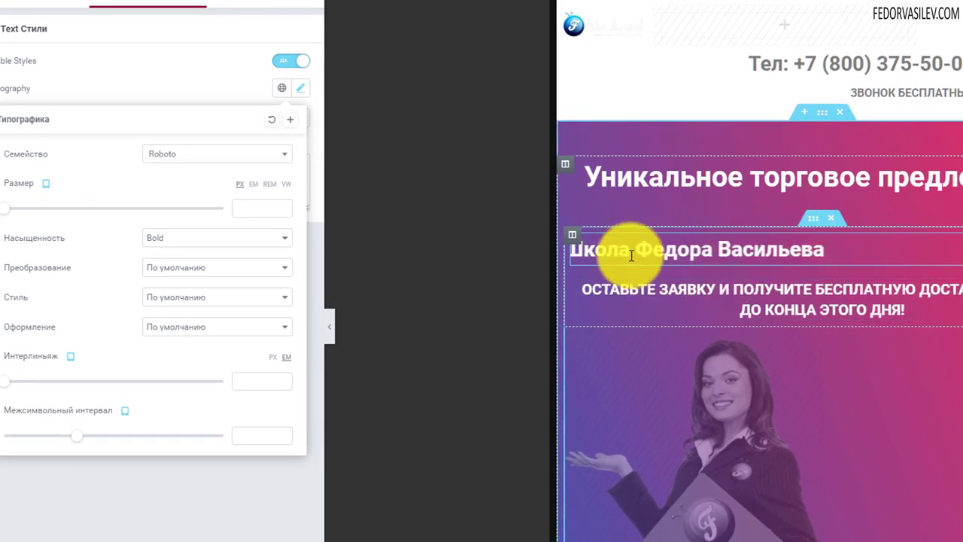
{"action": "left_click", "coordinate": [43, 184]}
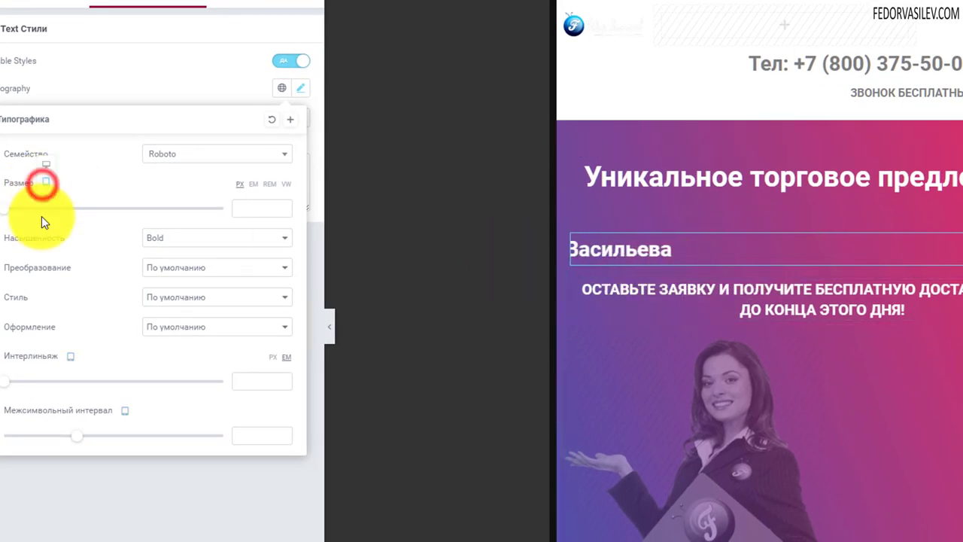
{"action": "left_click", "coordinate": [42, 206]}
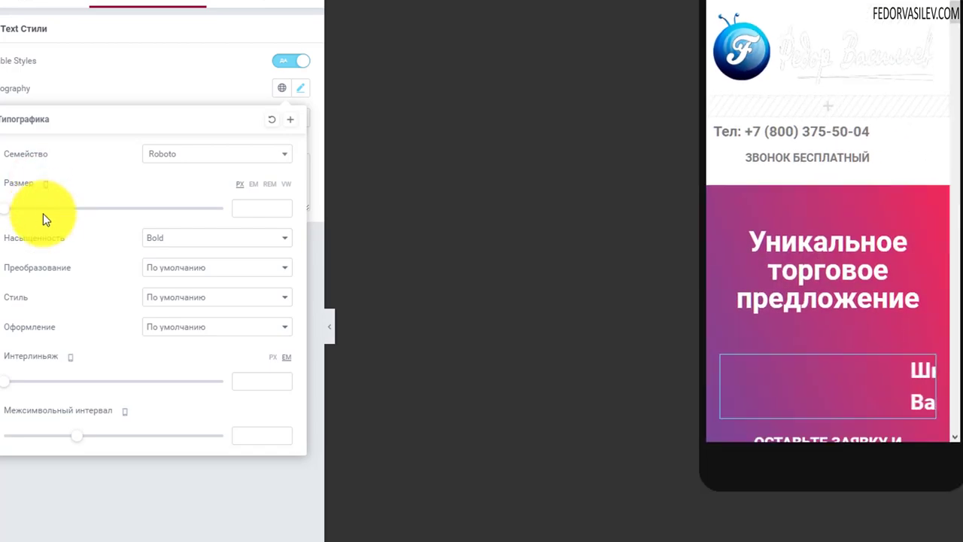
{"action": "scroll", "coordinate": [843, 278], "scroll_direction": "down", "scroll_amount": 2}
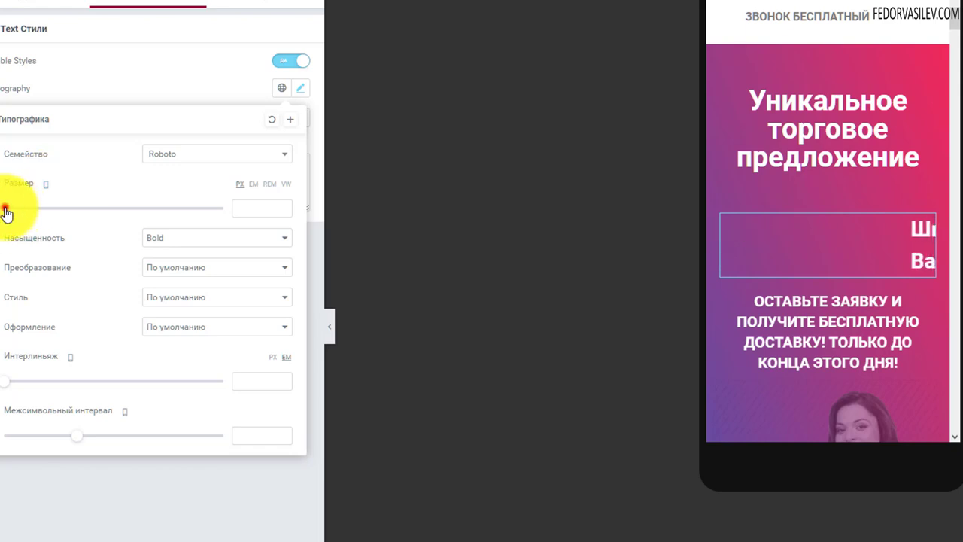
{"action": "left_click_drag", "start_coordinate": [6, 211], "coordinate": [27, 226]}
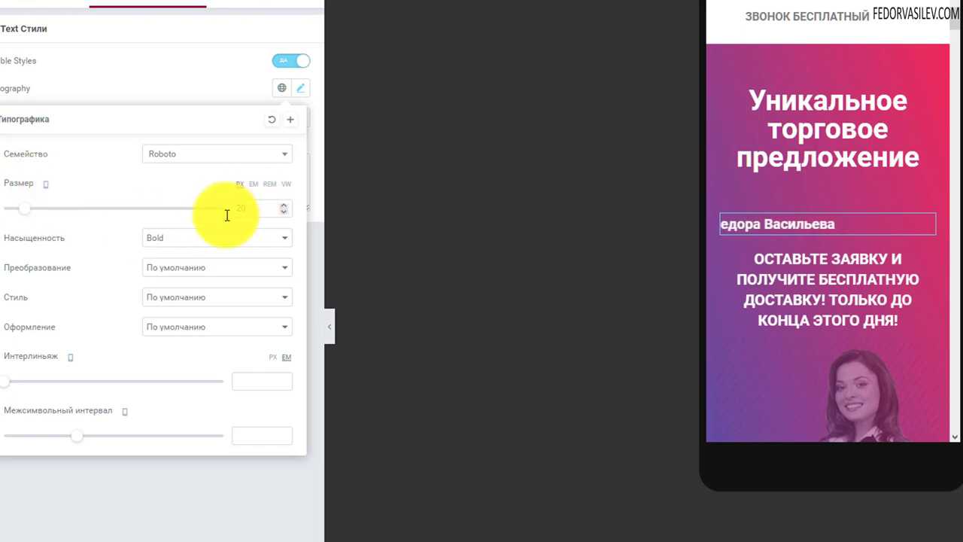
- Return the page preview to the desktop view and save the page changes
{"action": "left_click", "coordinate": [46, 148]}
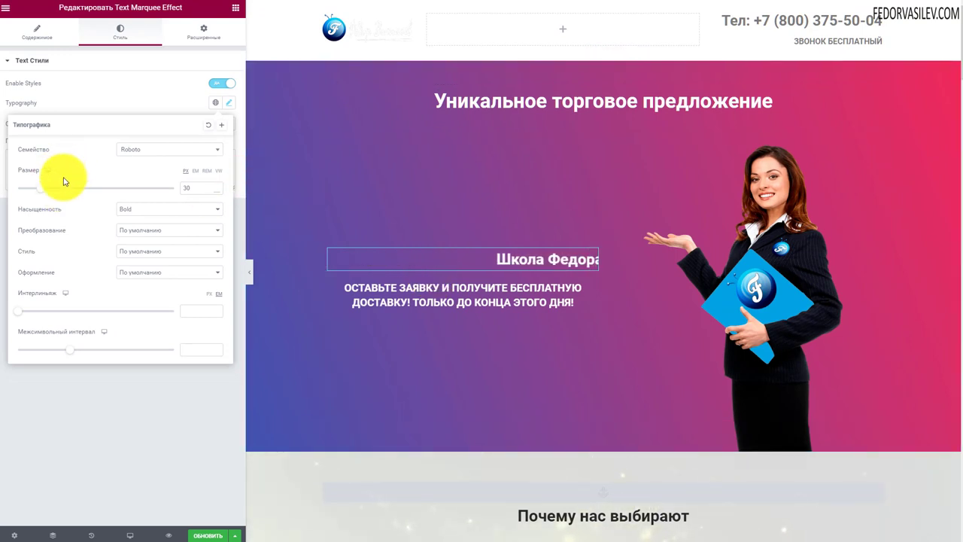
{"action": "left_click", "coordinate": [86, 98]}
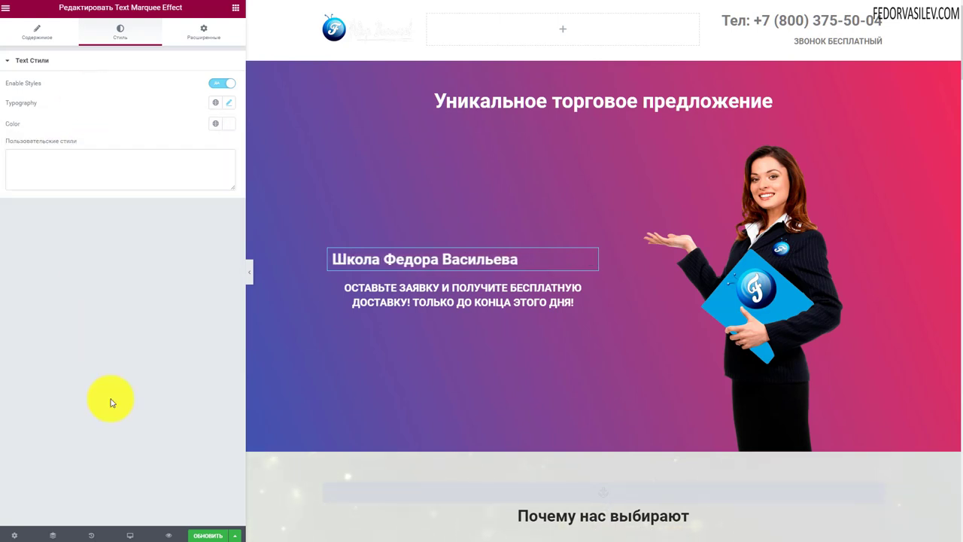
{"action": "left_click", "coordinate": [194, 534]}
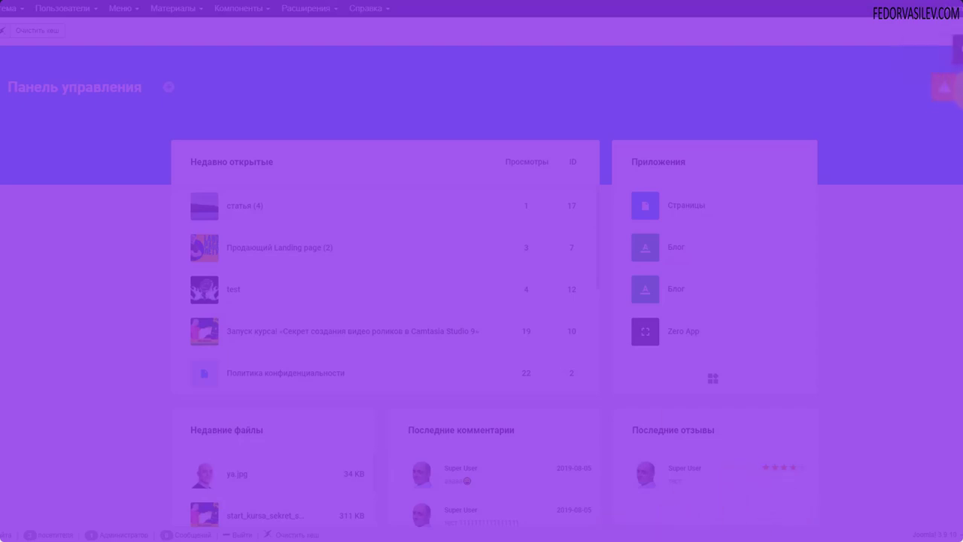
{"action": "left_click", "coordinate": [945, 87]}
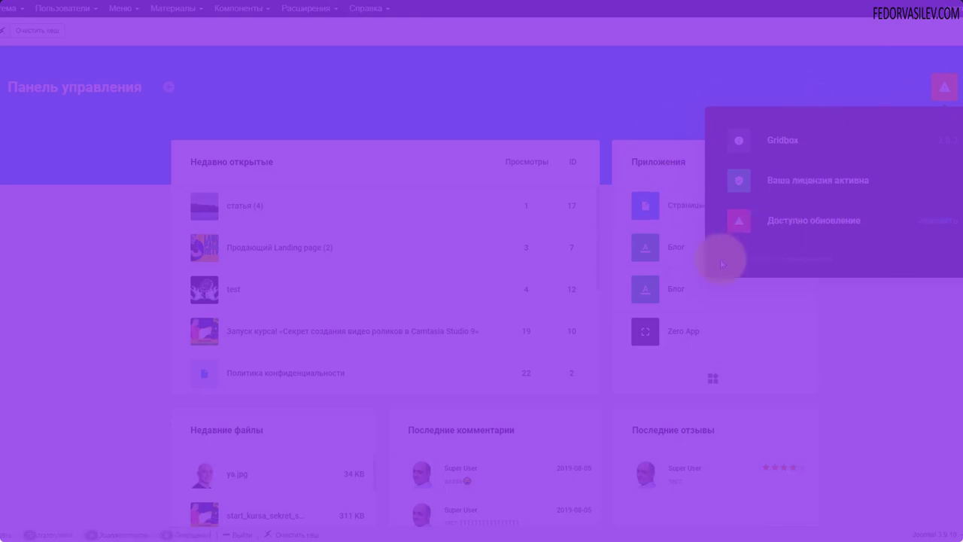
{"action": "left_click", "coordinate": [789, 183]}
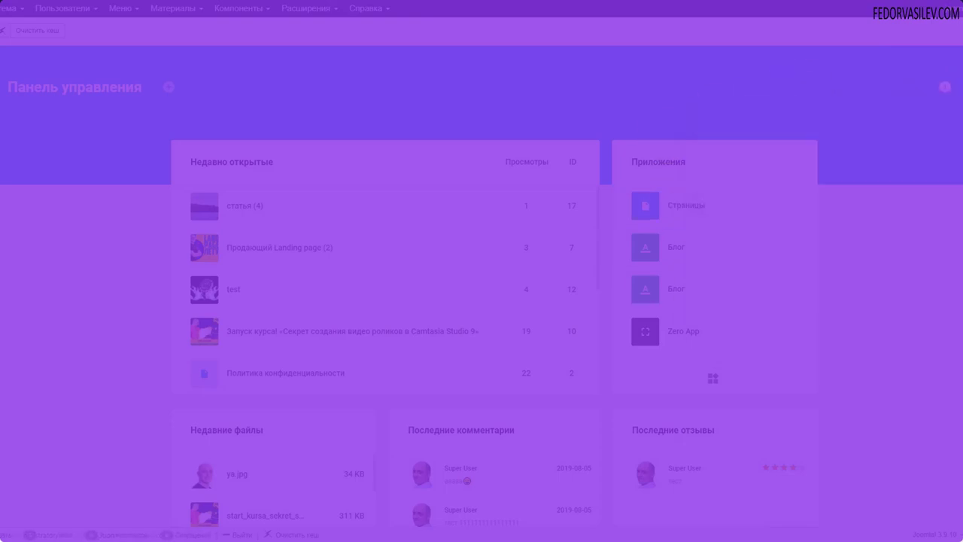
{"action": "left_click", "coordinate": [645, 331]}
{"action": "left_click", "coordinate": [12, 180]}
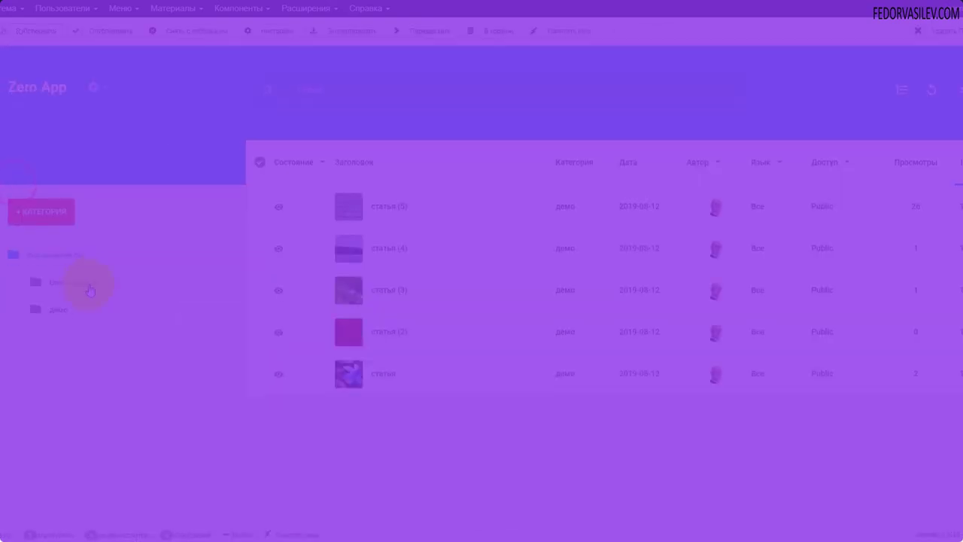
{"action": "left_click", "coordinate": [93, 88]}
{"action": "left_click", "coordinate": [102, 222]}
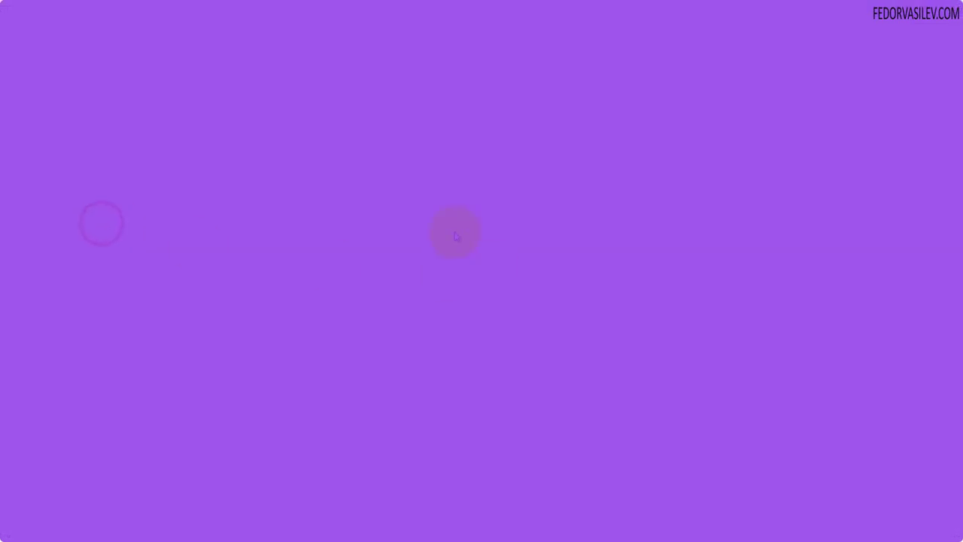